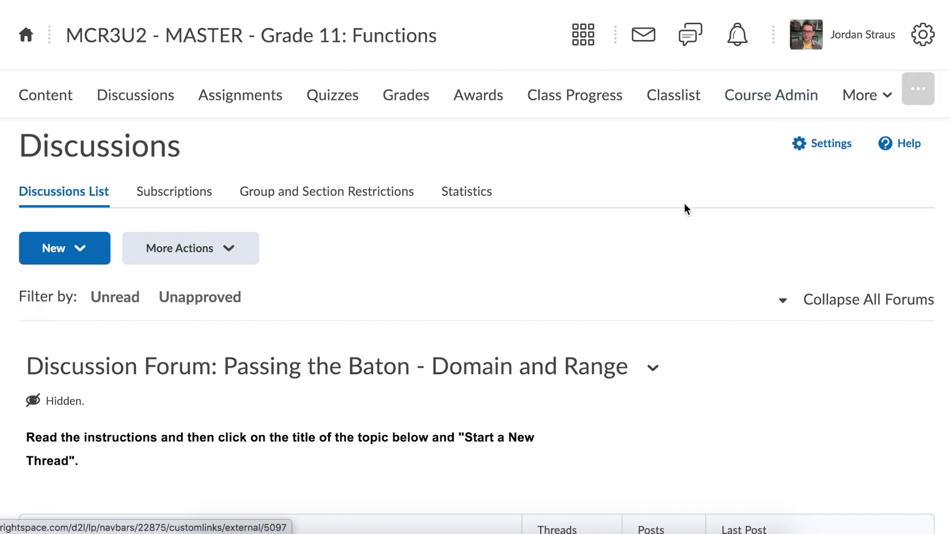
# - Open the course's Course Builder and expand the Unit 1: TITLE module in the outline
pyautogui.click(813, 107)
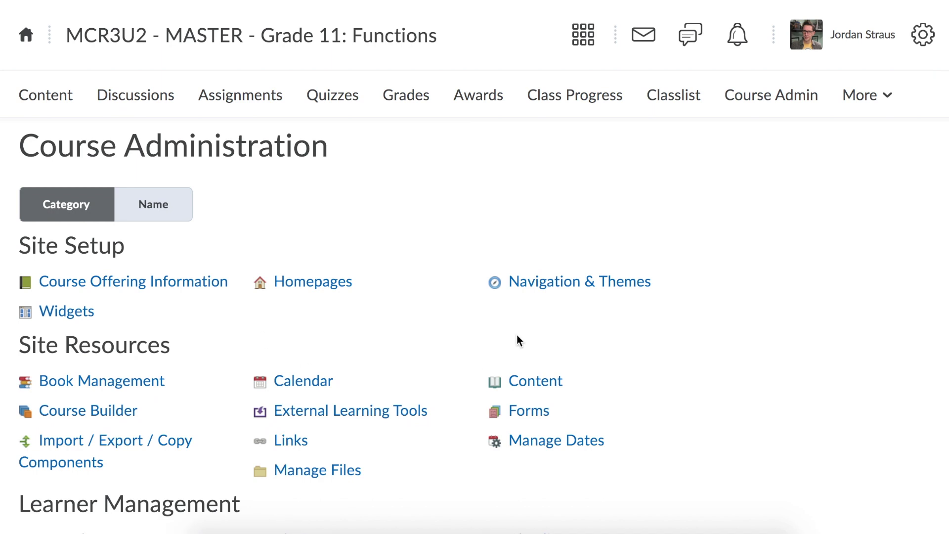
pyautogui.click(131, 418)
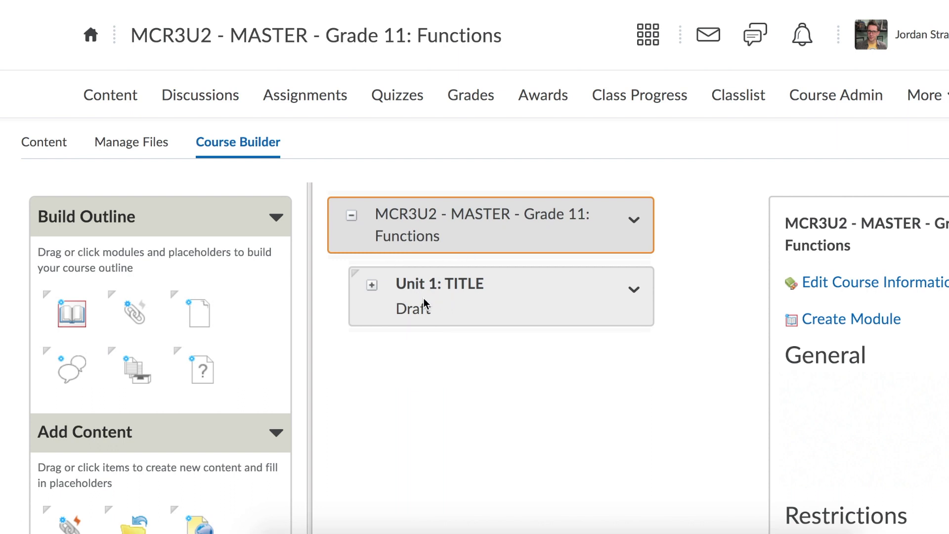
pyautogui.click(372, 287)
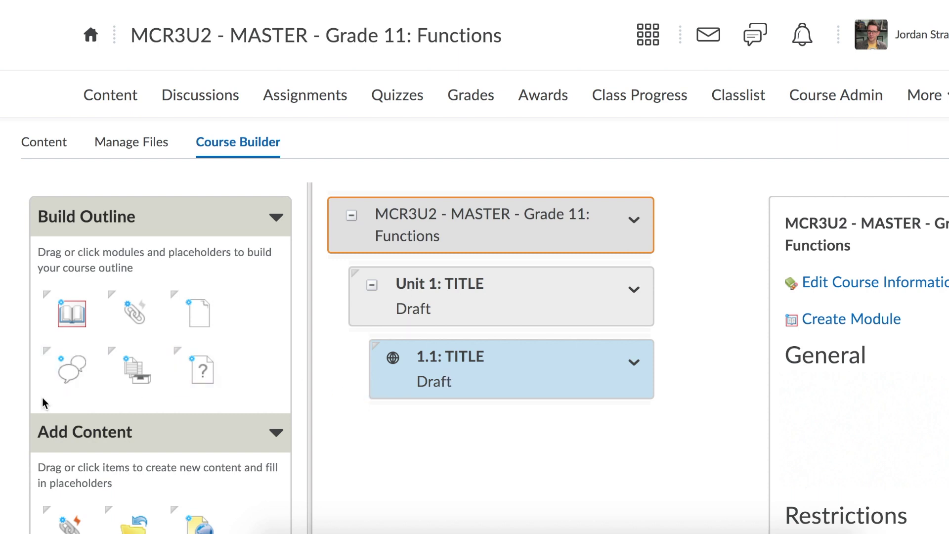
# - Create a discussion placeholder named "Discussion Forum: Mathematics as a Language" below 1.1: TITLE in Unit 1
pyautogui.moveTo(71, 372)
pyautogui.mouseDown()
pyautogui.moveTo(147, 382)
pyautogui.moveTo(91, 398)
pyautogui.moveTo(74, 371)
pyautogui.mouseUp()
pyautogui.moveTo(73, 374); pyautogui.dragTo(453, 405)
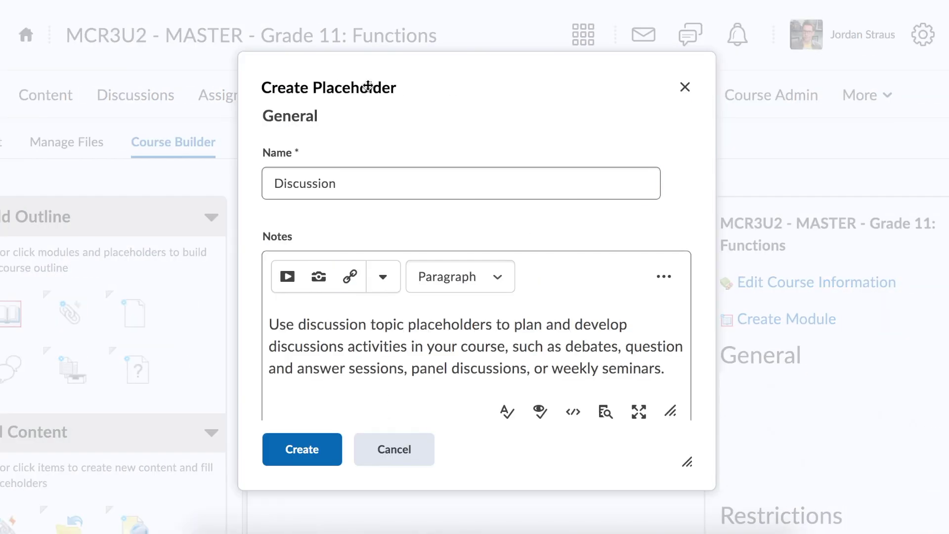
pyautogui.click(373, 185)
pyautogui.write('Forum')
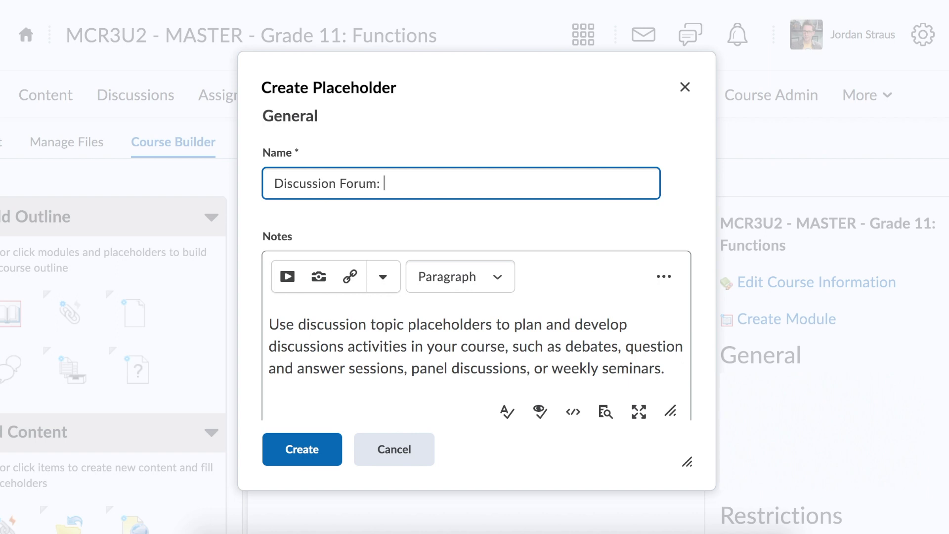
pyautogui.write(':')
pyautogui.write('Mathematics as a Language')
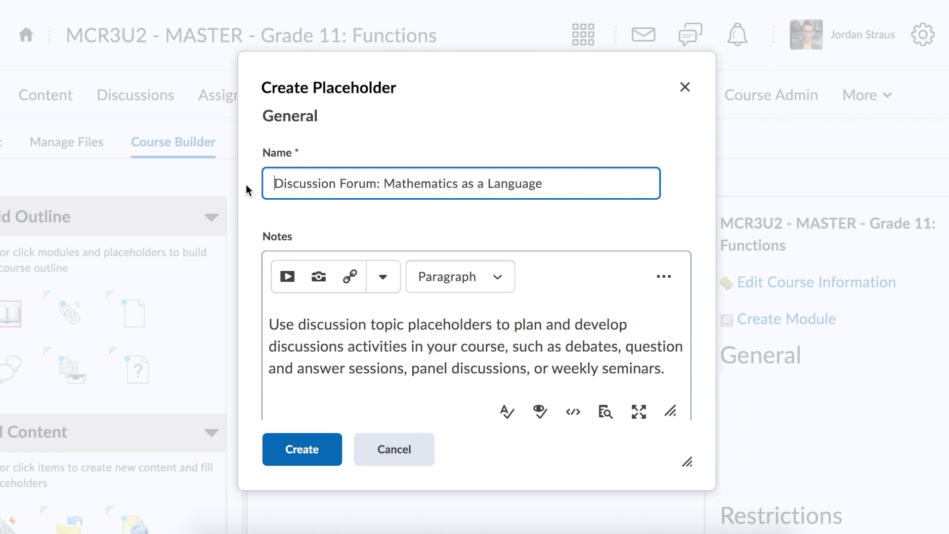
pyautogui.tripleClick(568, 187)
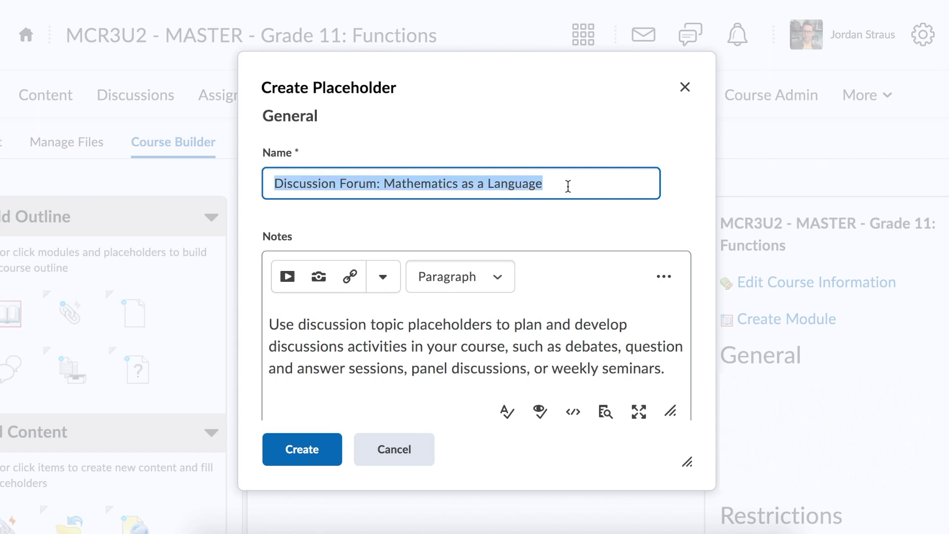
pyautogui.click(331, 463)
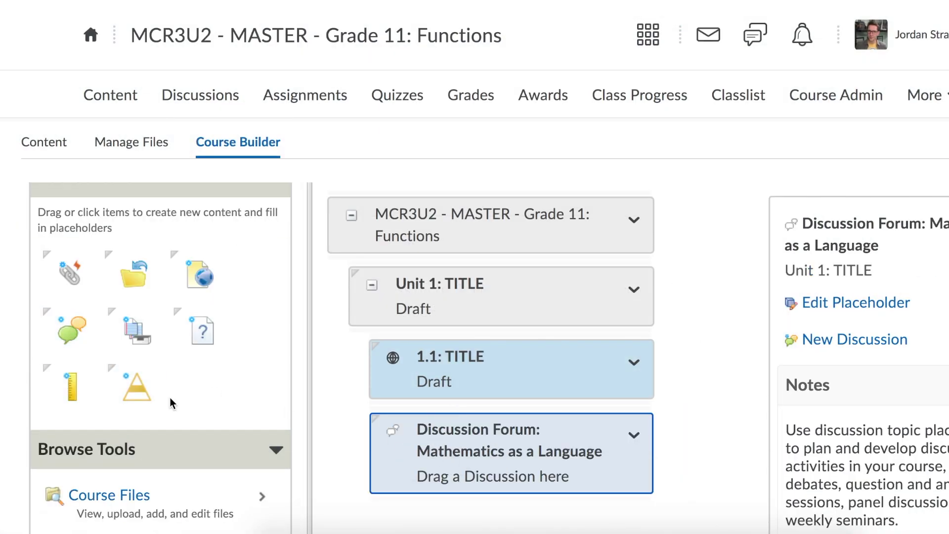
# - Start creating a new discussion inside the "Discussion Forum: Mathematics as a Language" placeholder in Unit 1
pyautogui.scroll(5, 170, 398)
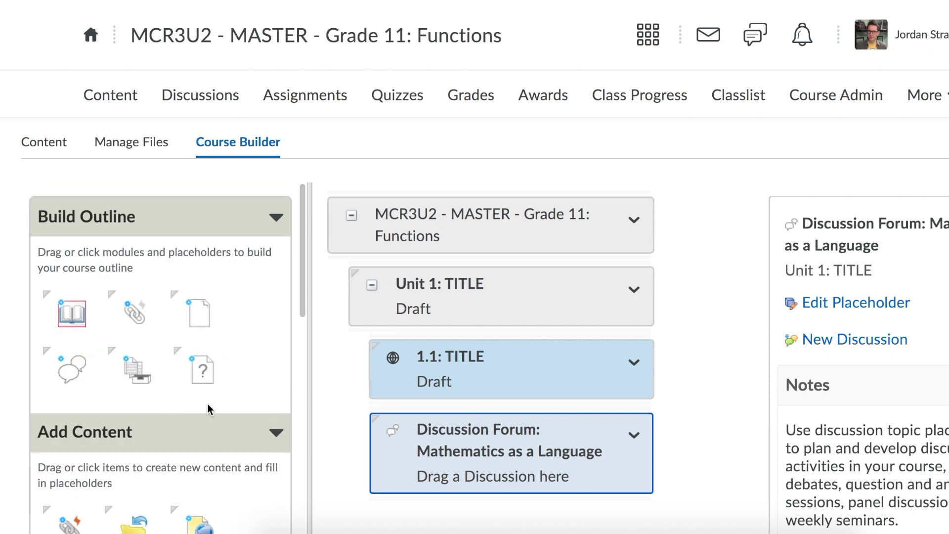
pyautogui.scroll(-3, 165, 336)
pyautogui.scroll(-2, 165, 337)
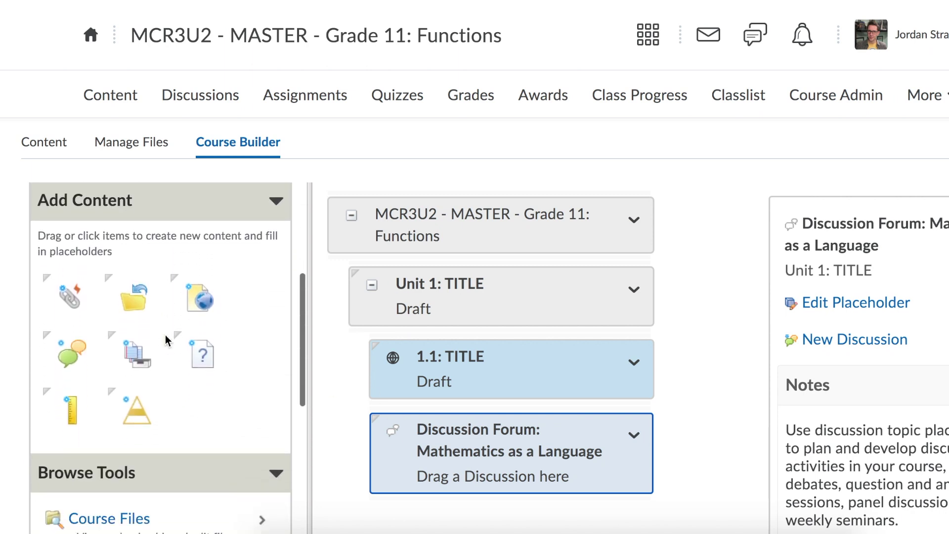
pyautogui.scroll(2, 75, 336)
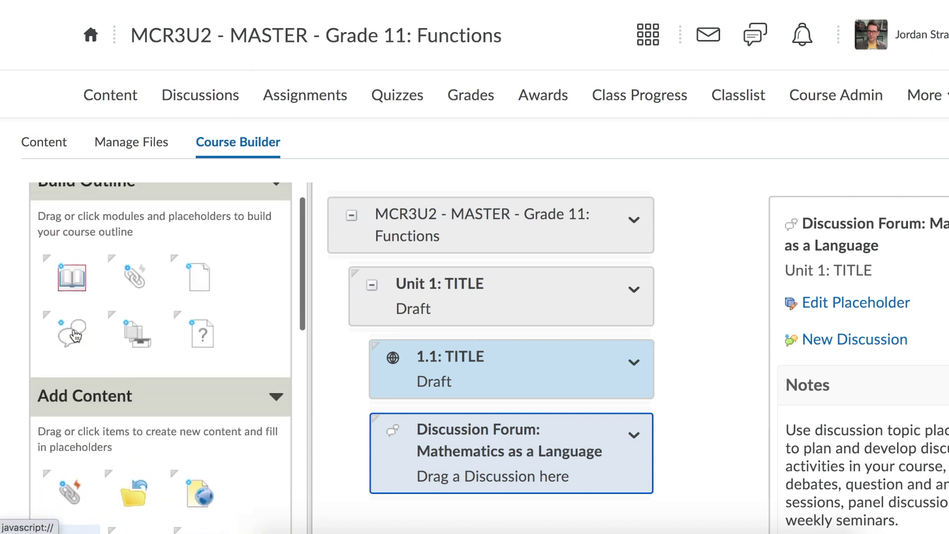
pyautogui.scroll(3, 74, 214)
pyautogui.scroll(-5, 64, 276)
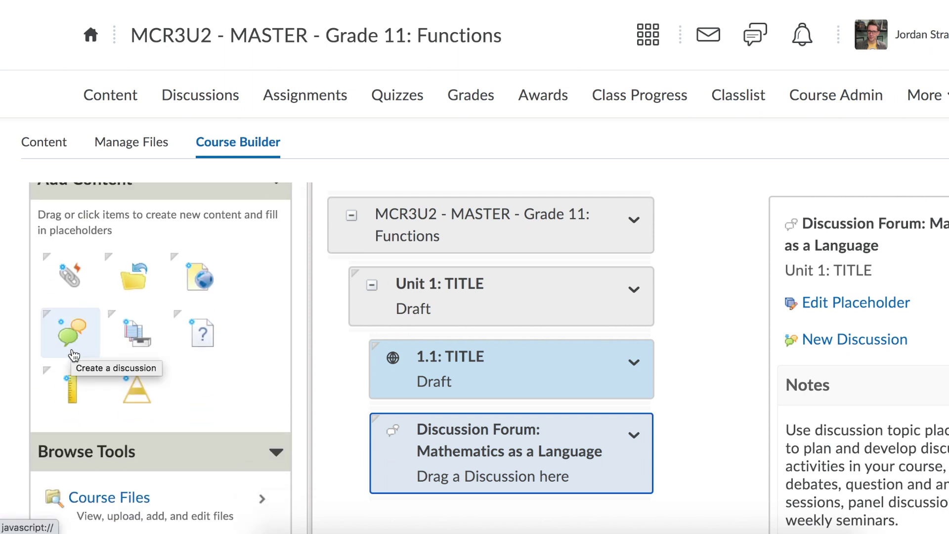
pyautogui.scroll(2, 72, 351)
pyautogui.scroll(-1, 70, 350)
pyautogui.moveTo(71, 418); pyautogui.dragTo(485, 464)
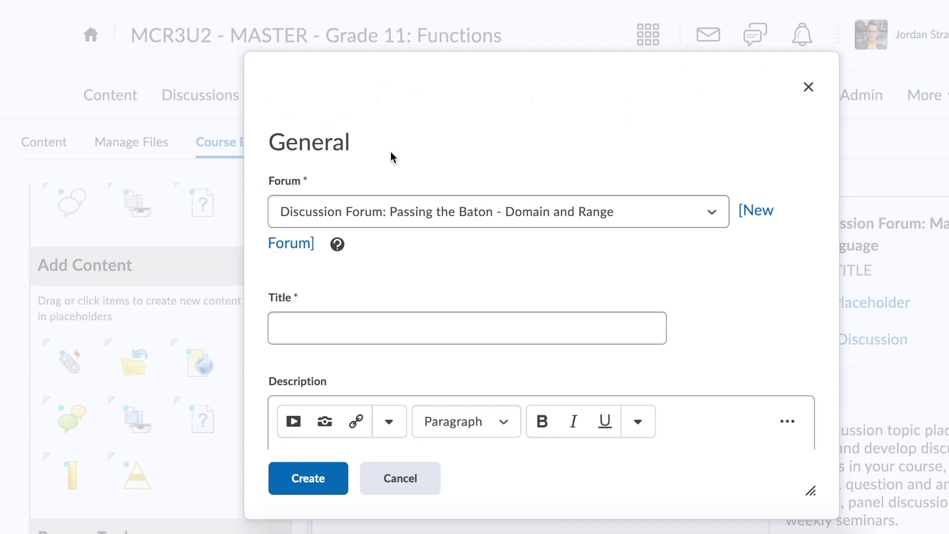
# - Create a new forum and a discussion topic in it, both titled "Discussion Forum: Mathematics as a Language"
pyautogui.click(756, 214)
pyautogui.write('Discussion Forum: Mathematics as a Language')
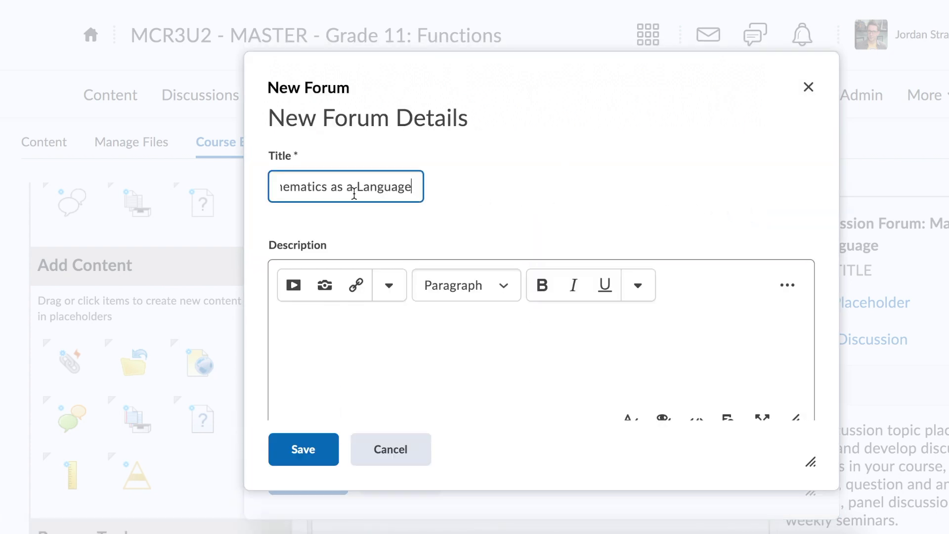
pyautogui.press('Home')
pyautogui.press('End')
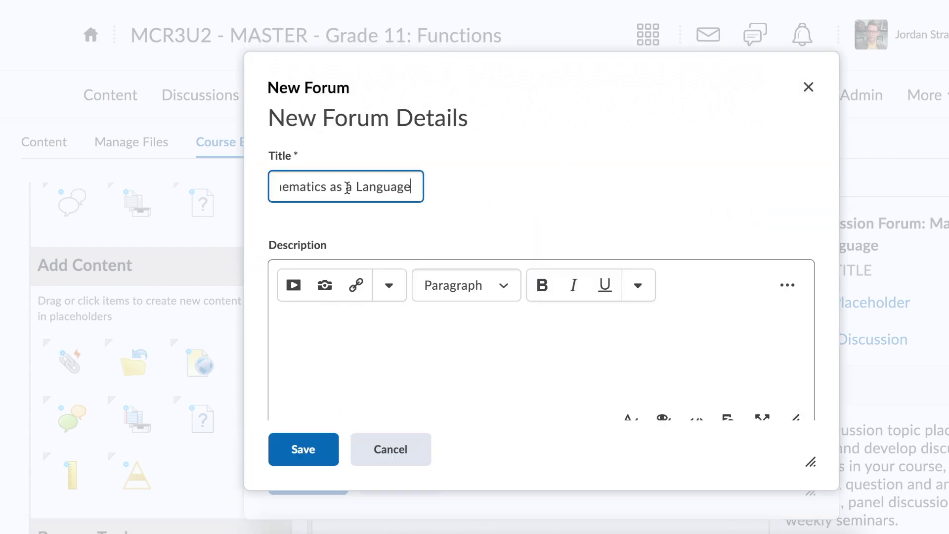
pyautogui.click(321, 455)
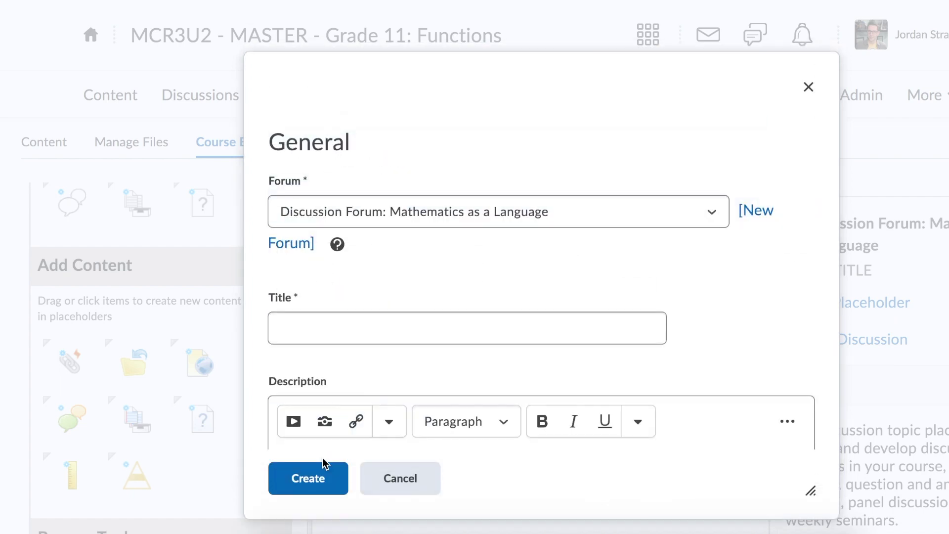
pyautogui.write('Discussion Forum: Mathematics as a Language')
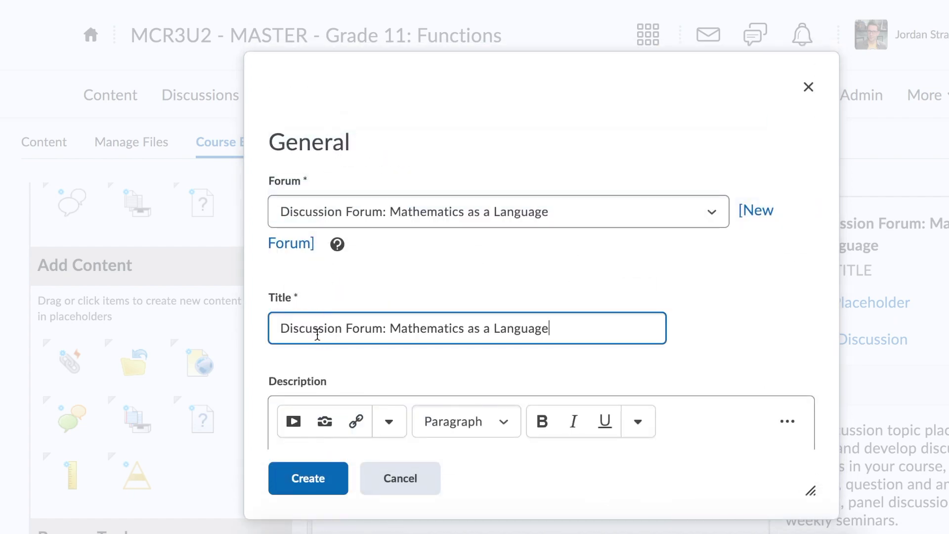
pyautogui.click(308, 478)
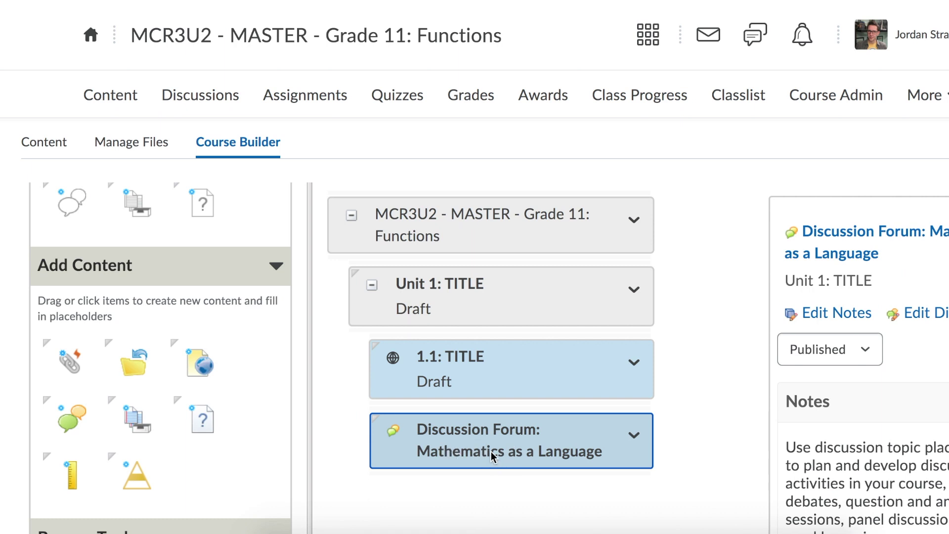
# - Open the "Discussion Forum: Mathematics as a Language" forum for editing from the course's discussions list
pyautogui.click(202, 102)
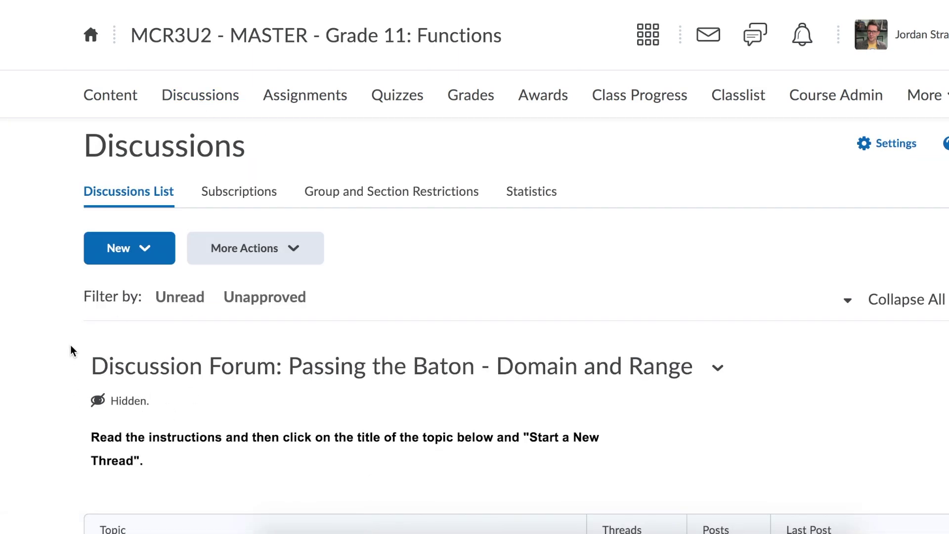
pyautogui.scroll(-15, 70, 345)
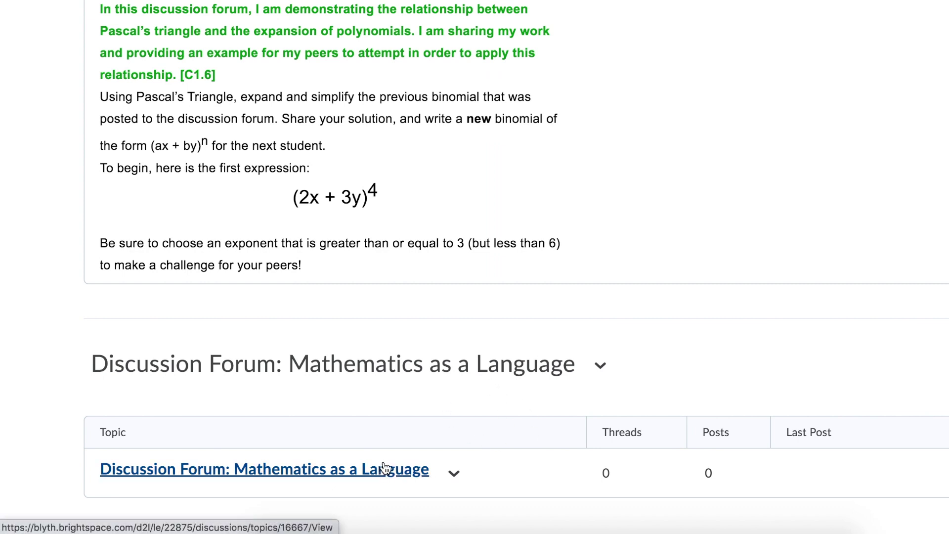
pyautogui.moveTo(105, 359); pyautogui.dragTo(396, 364)
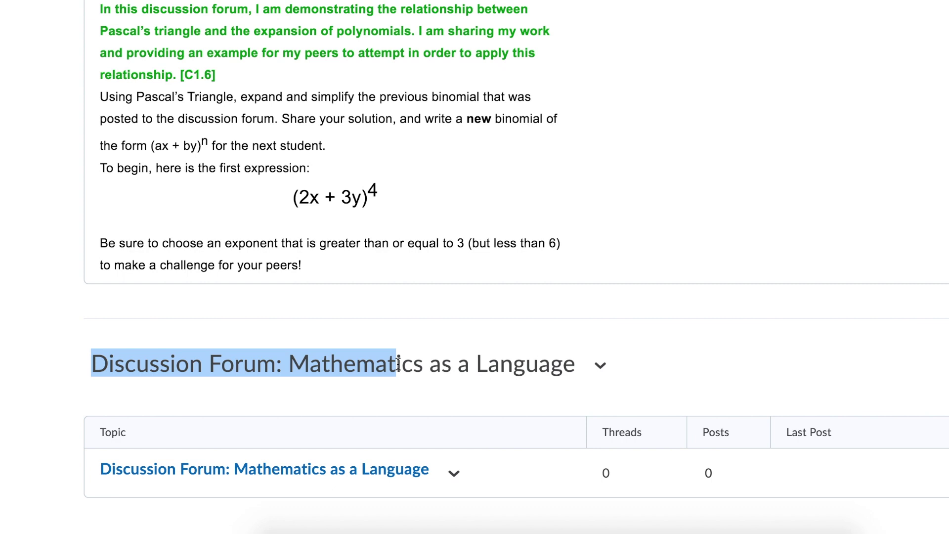
pyautogui.click(610, 370)
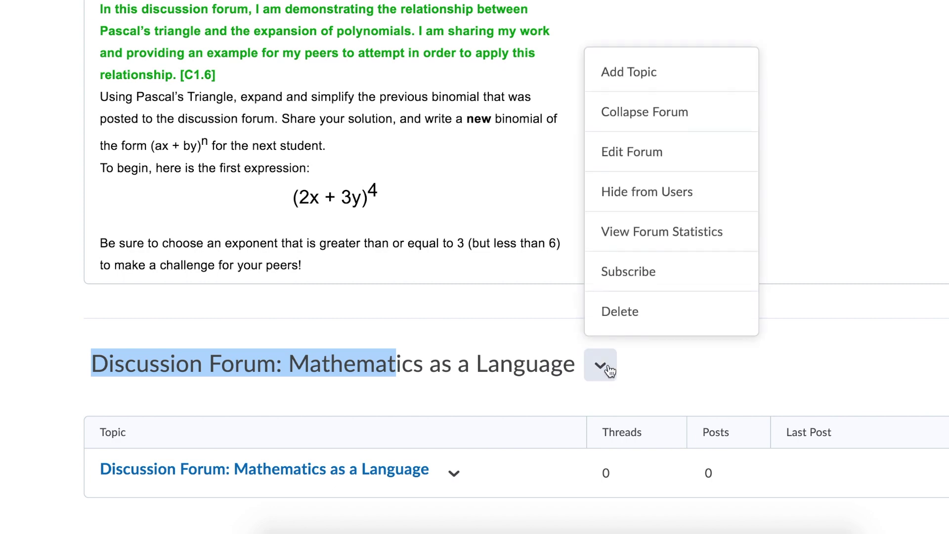
pyautogui.click(667, 165)
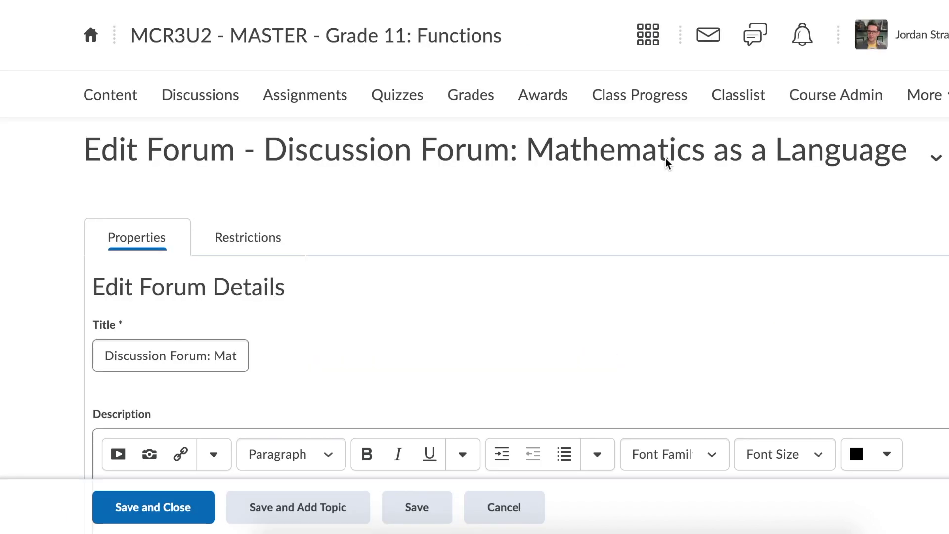
# - Add the bold description "Review the forum instructions below, click on the topic title, and select "Start a New Thread".", display it in topics, and save
pyautogui.scroll(-4, 470, 245)
pyautogui.scroll(-2, 469, 246)
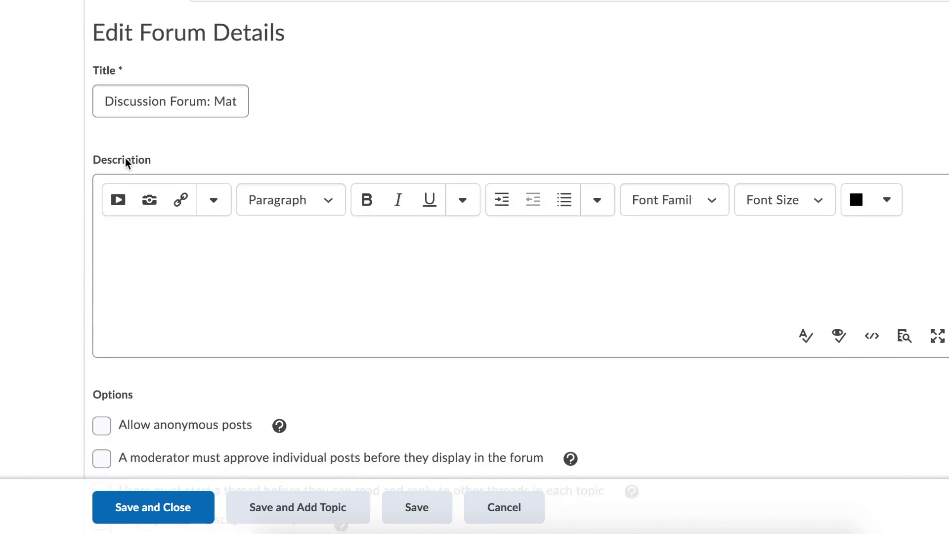
pyautogui.write('Review the forum instructions below, click on the topic title, and select "Start a New Thread".')
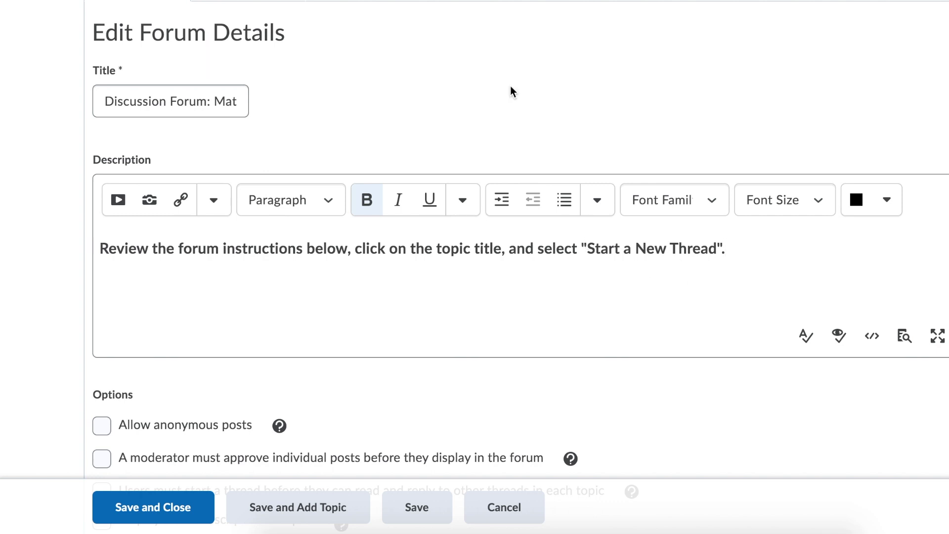
pyautogui.scroll(-3, 511, 85)
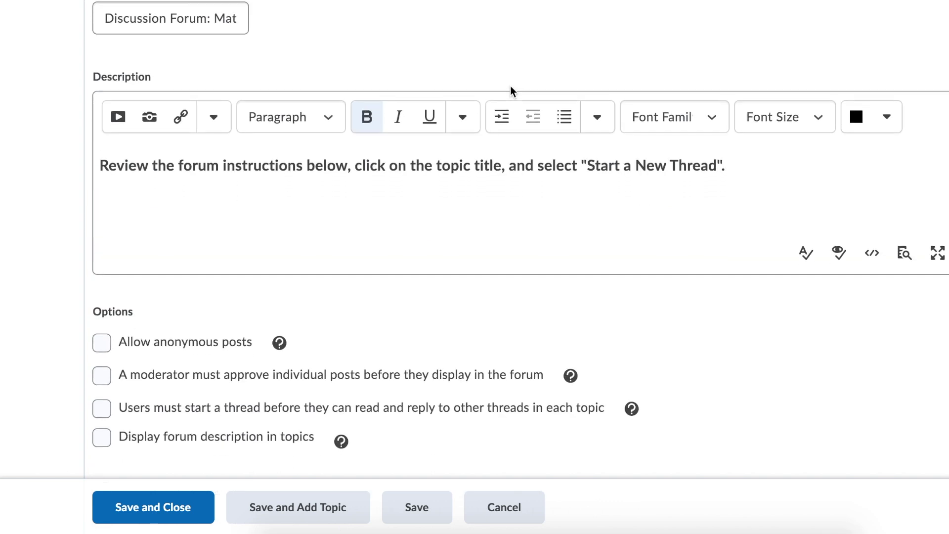
pyautogui.click(102, 437)
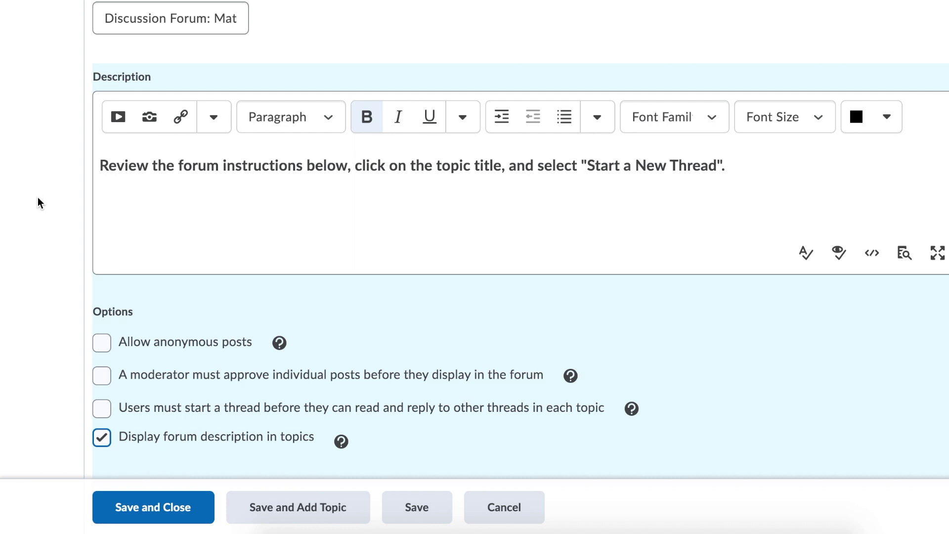
pyautogui.click(144, 507)
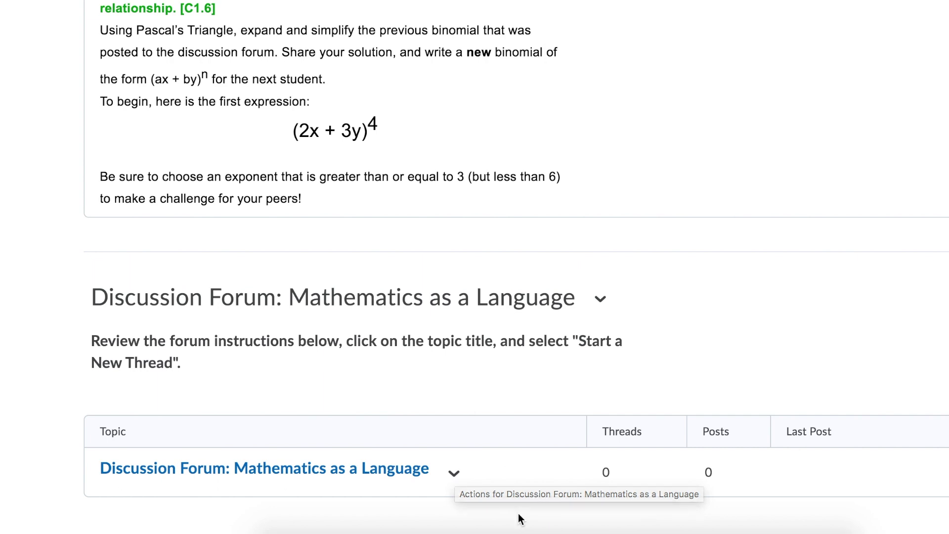
# - Edit the "Discussion Forum: Mathematics as a Language" topic and paste the prepared instructions, with the math language cartoon and example, as its description
pyautogui.click(457, 478)
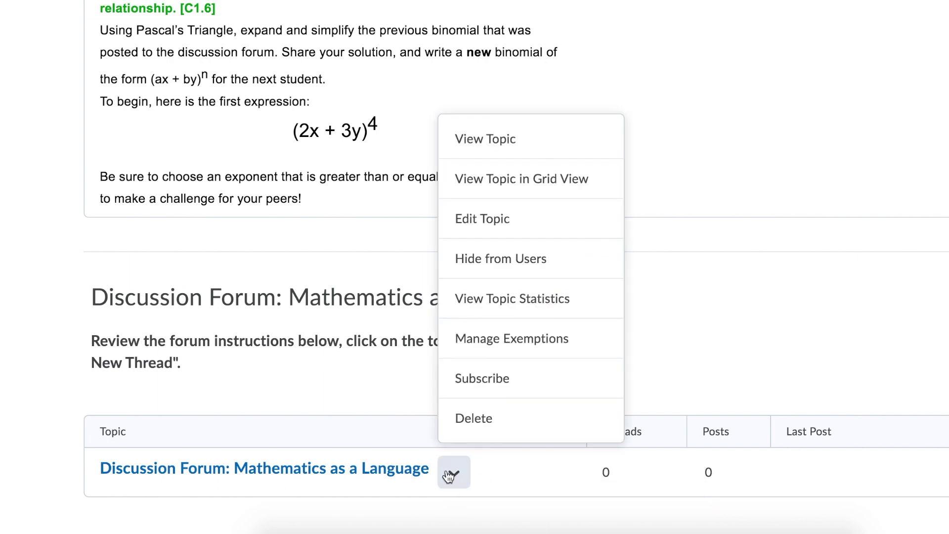
pyautogui.click(494, 219)
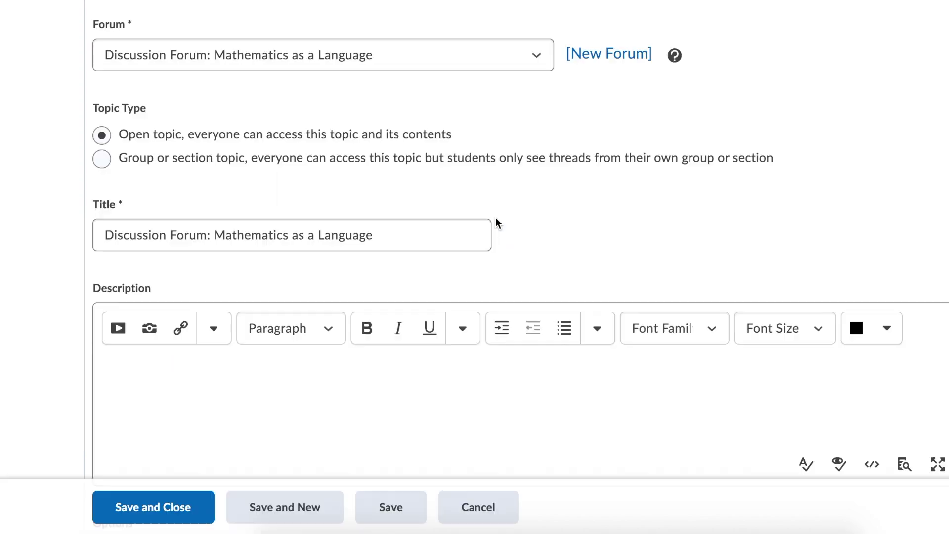
pyautogui.scroll(-10, 495, 220)
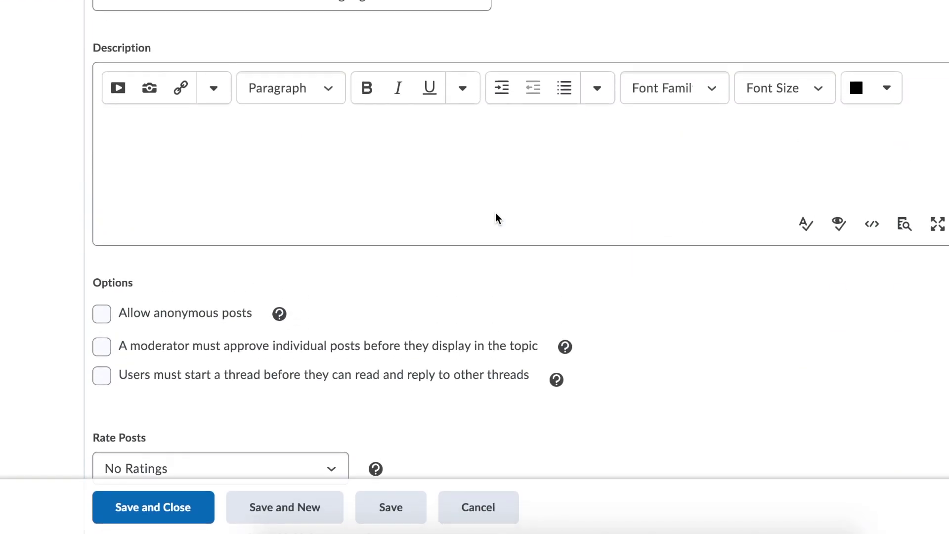
pyautogui.scroll(12, 495, 213)
pyautogui.scroll(-8, 496, 212)
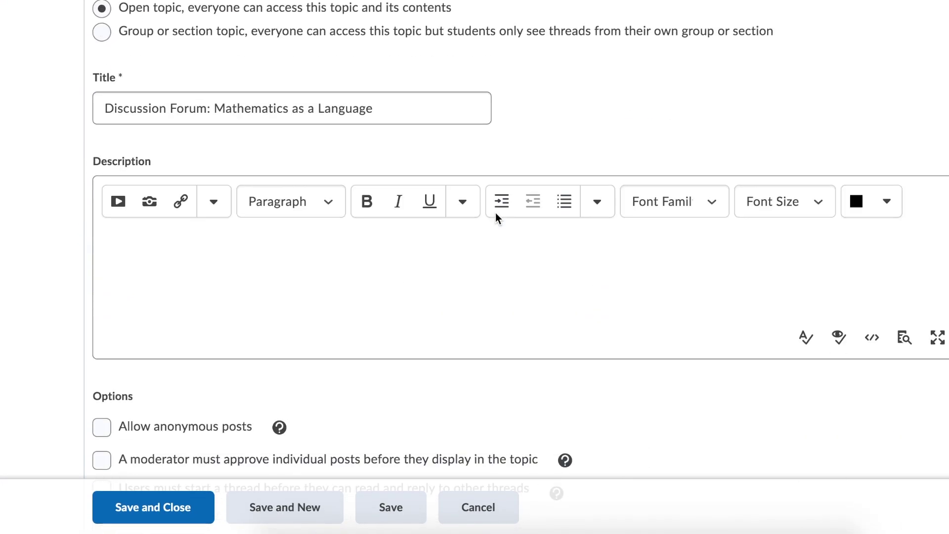
pyautogui.scroll(-1, 495, 212)
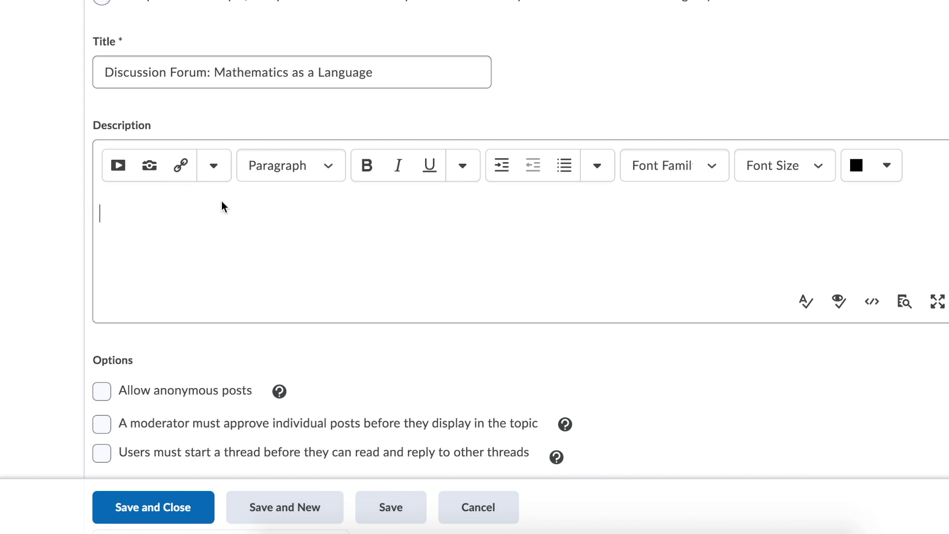
pyautogui.scroll(-1, 221, 206)
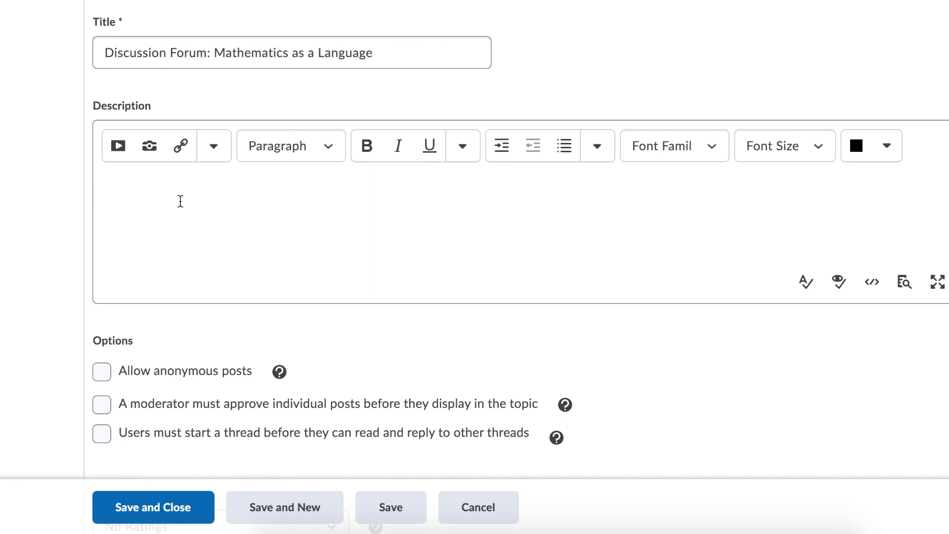
pyautogui.scroll(-1, 110, 114)
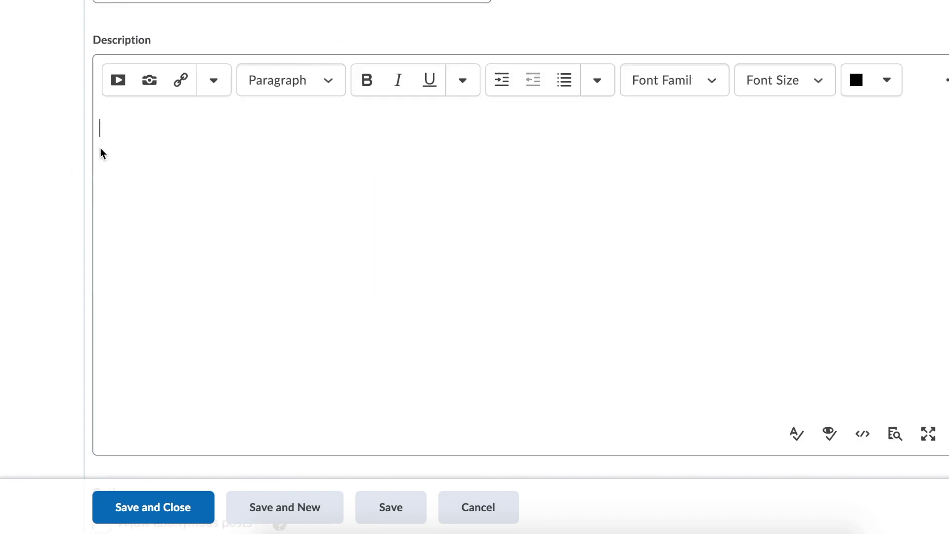
pyautogui.hotkey('ctrl', 'v')
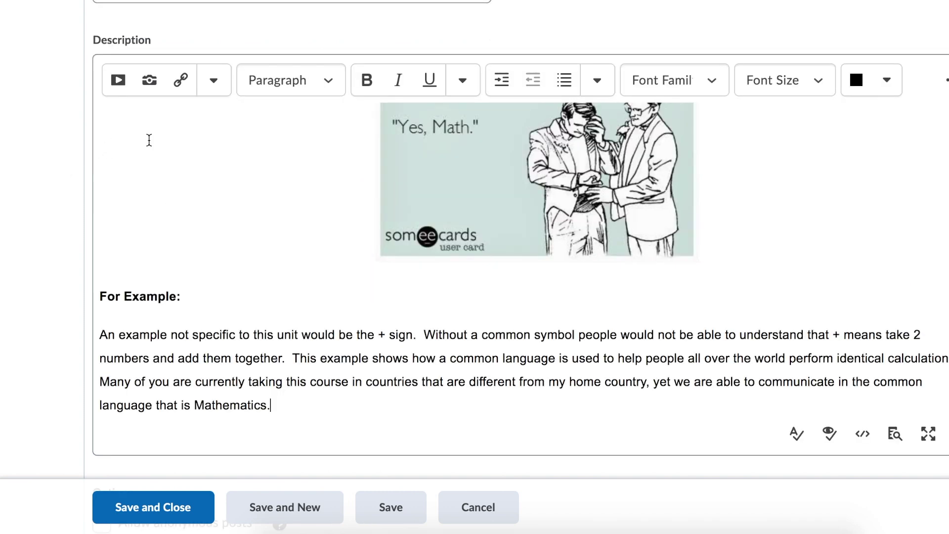
pyautogui.scroll(10, 161, 148)
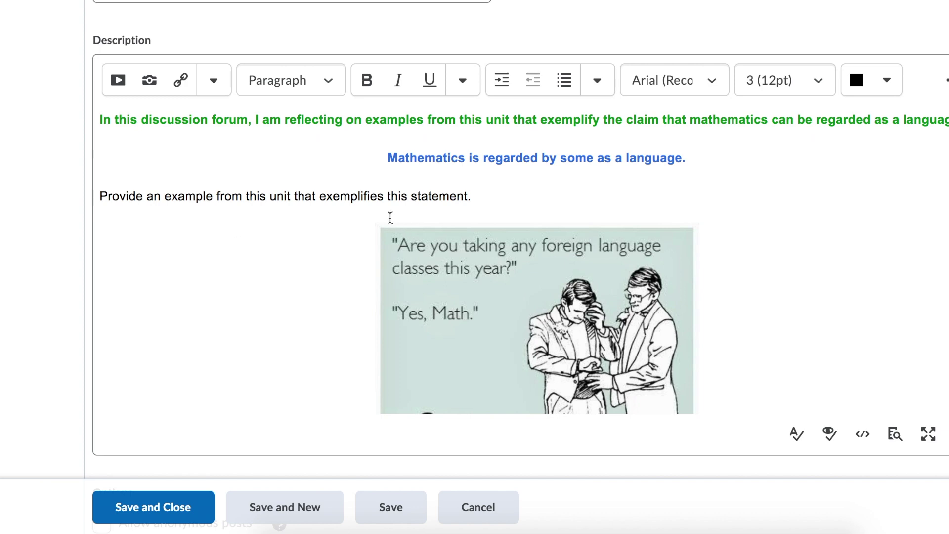
# - Add a "[____]" placeholder after the green learning goal sentence in the topic description, and save and close the topic
pyautogui.tripleClick(128, 113)
pyautogui.click(138, 122)
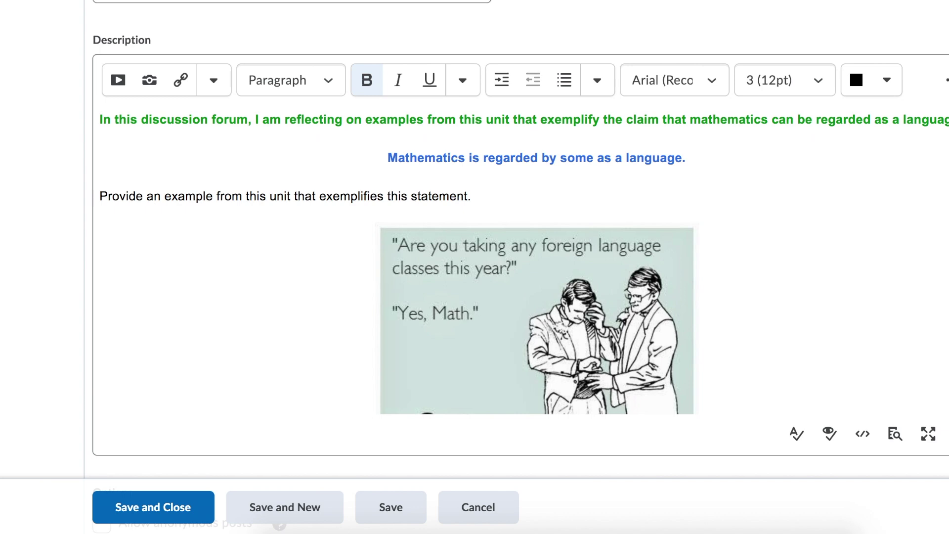
pyautogui.press('Return')
pyautogui.write('[____]')
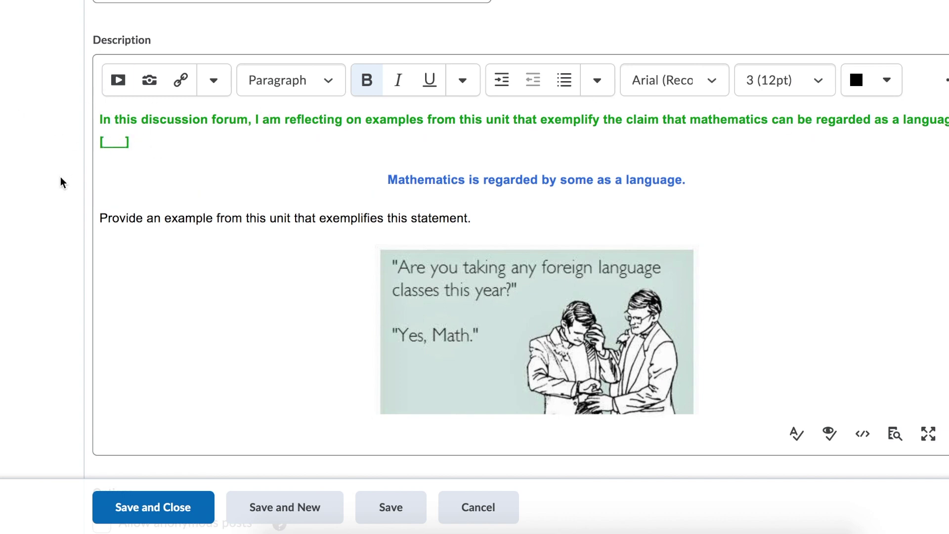
pyautogui.click(551, 233)
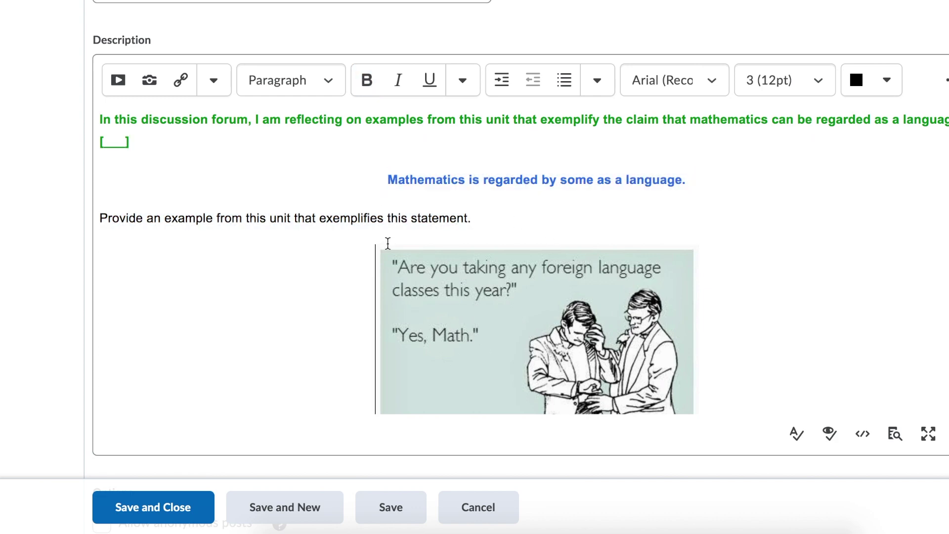
pyautogui.scroll(-1, 445, 233)
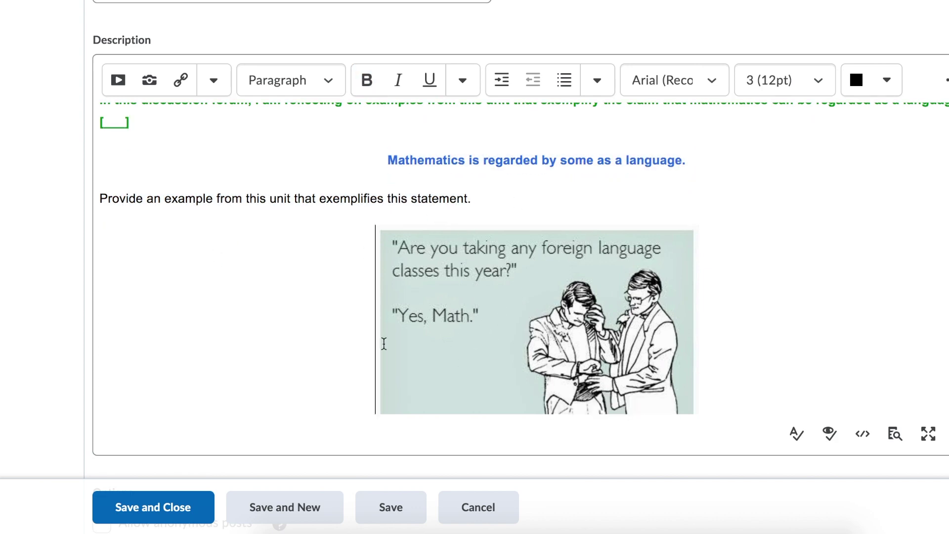
pyautogui.scroll(1, 467, 275)
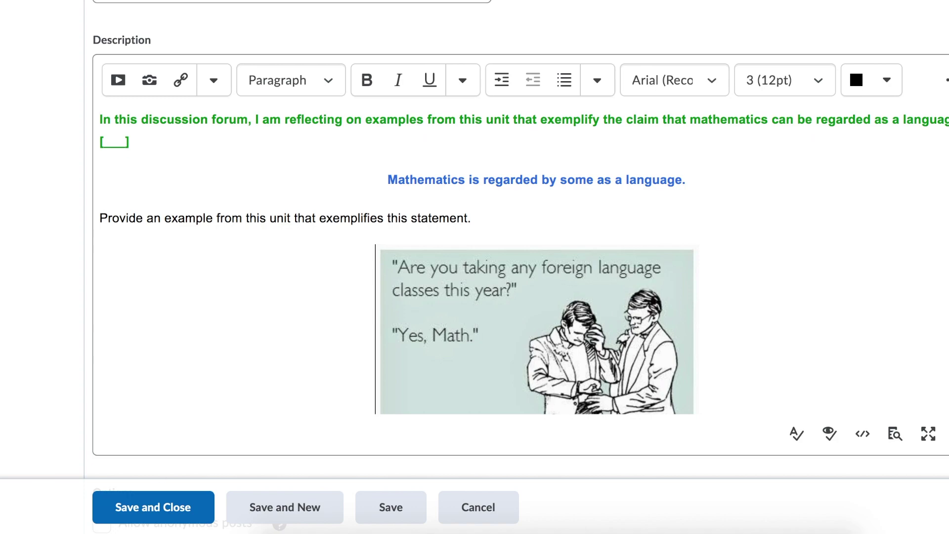
pyautogui.click(194, 514)
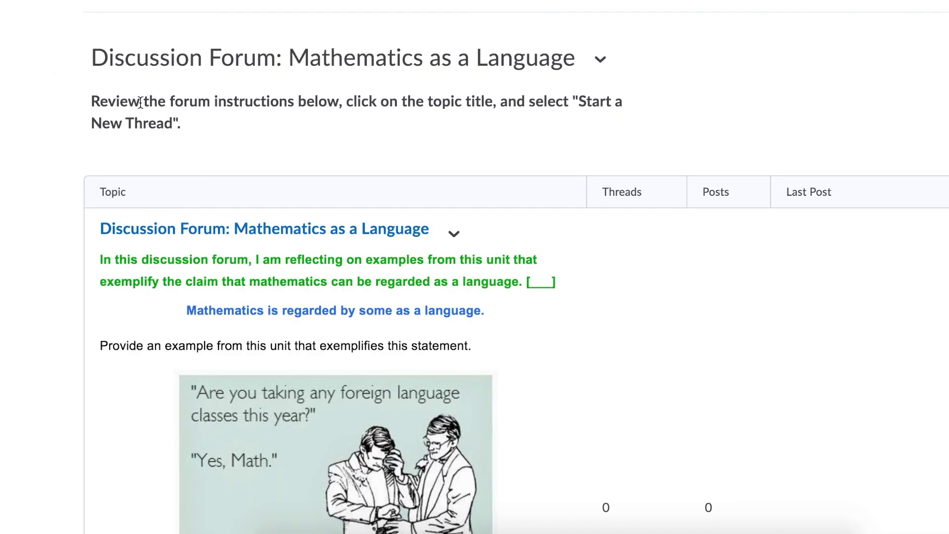
# - Reorder the course's forums by setting "Discussion Forum: Mathematics as a Language" to sort order 1, and save
pyautogui.scroll(-6, 154, 115)
pyautogui.scroll(2, 158, 229)
pyautogui.scroll(-2, 162, 243)
pyautogui.scroll(-1, 161, 241)
pyautogui.scroll(3, 161, 242)
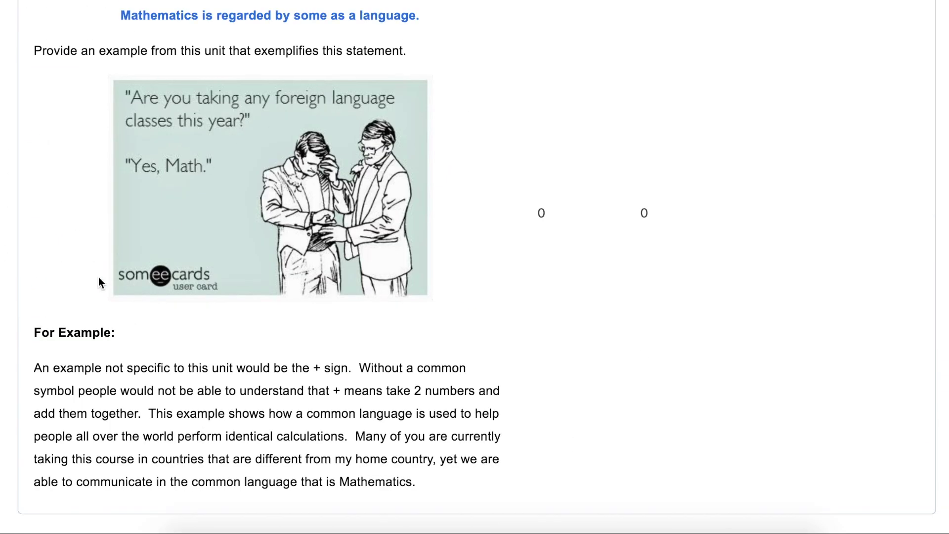
pyautogui.scroll(20, 100, 282)
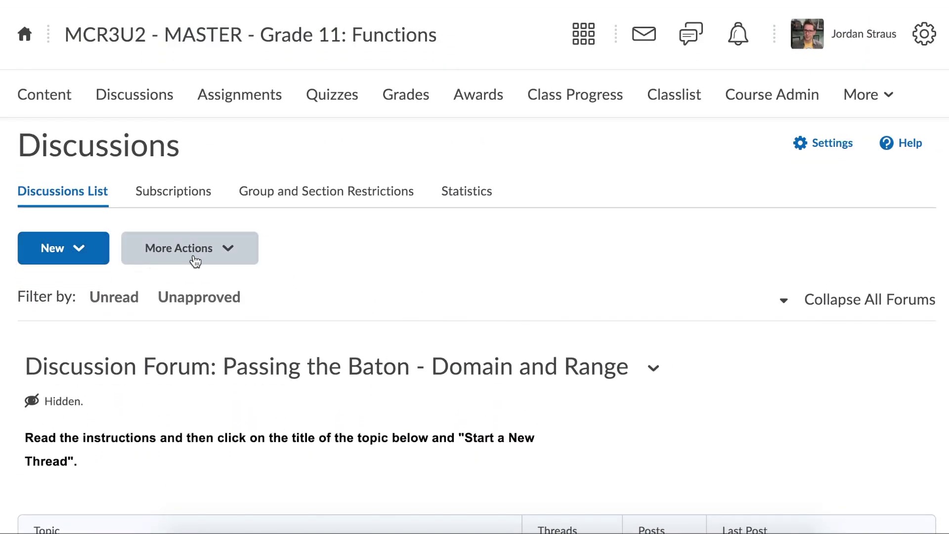
pyautogui.click(228, 259)
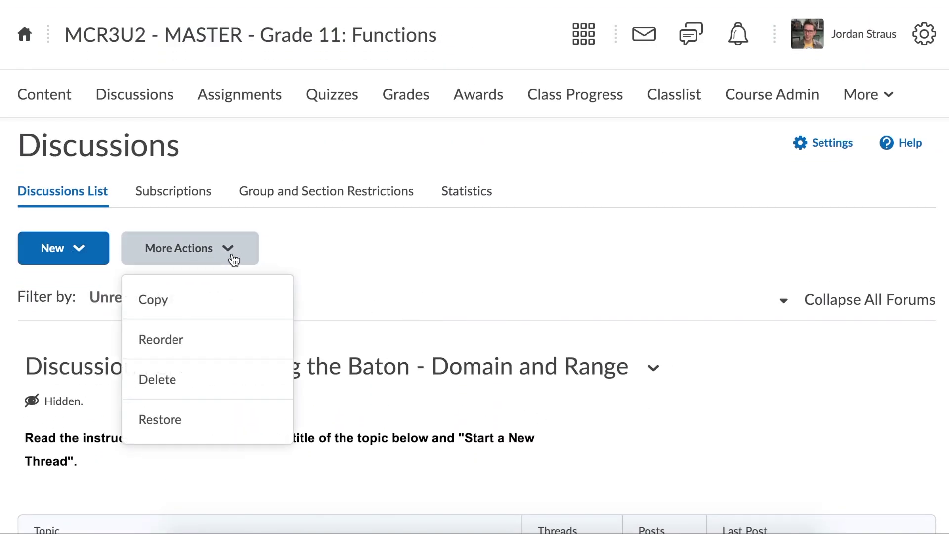
pyautogui.click(244, 339)
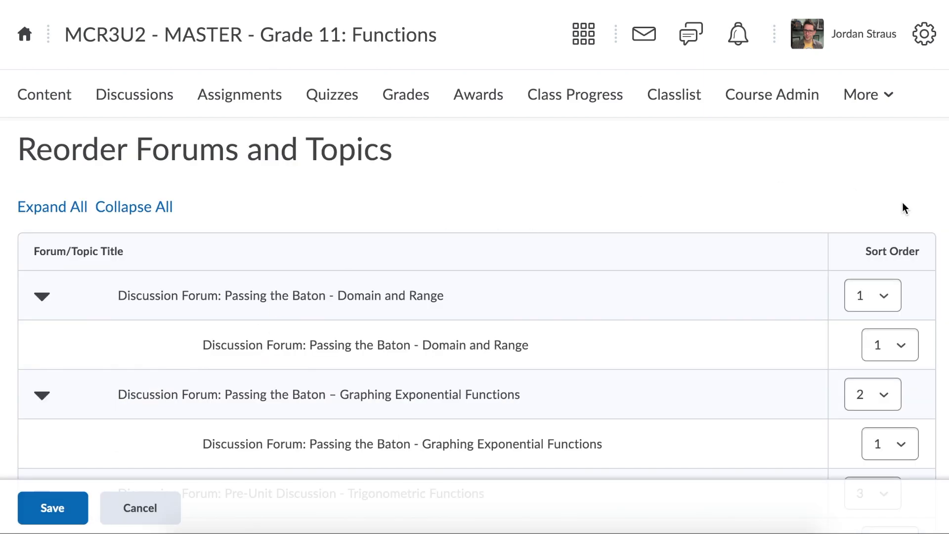
pyautogui.scroll(-2, 911, 220)
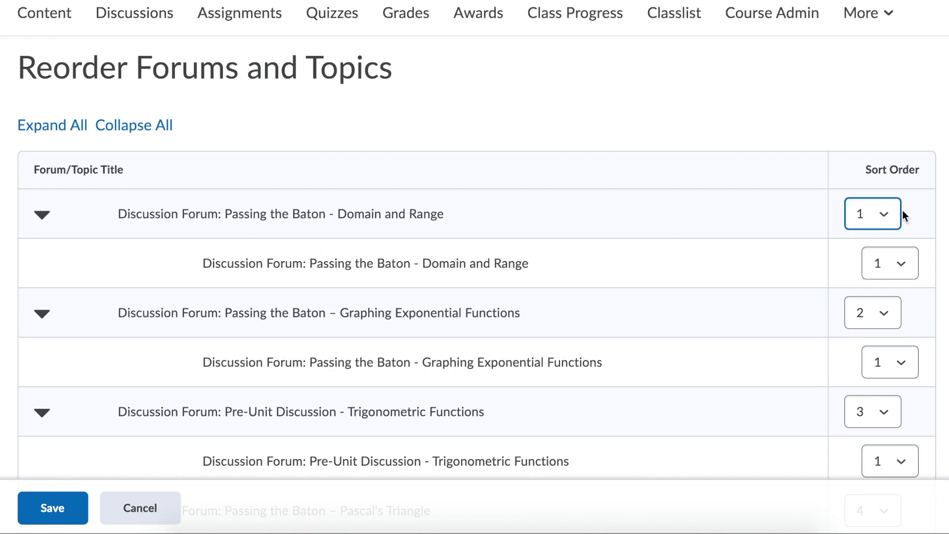
pyautogui.scroll(-5, 902, 210)
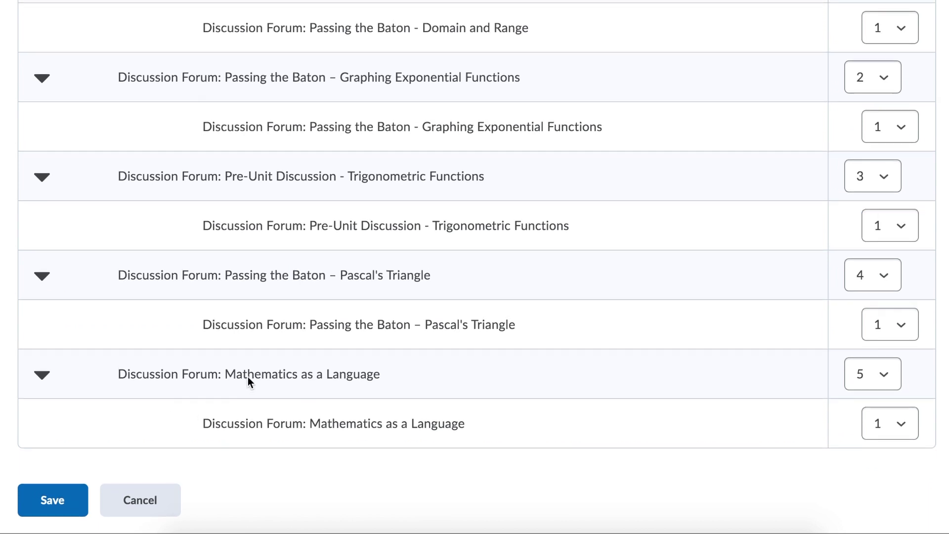
pyautogui.click(883, 380)
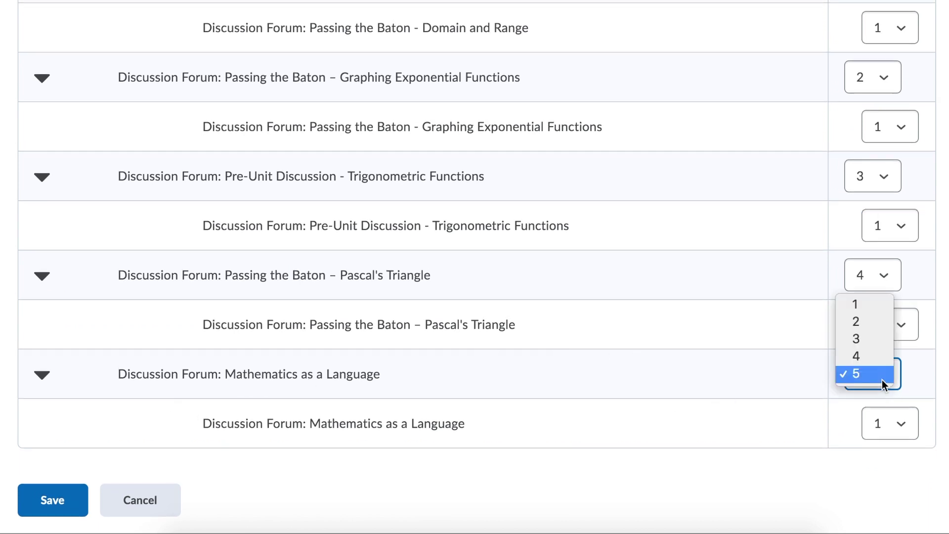
pyautogui.click(874, 309)
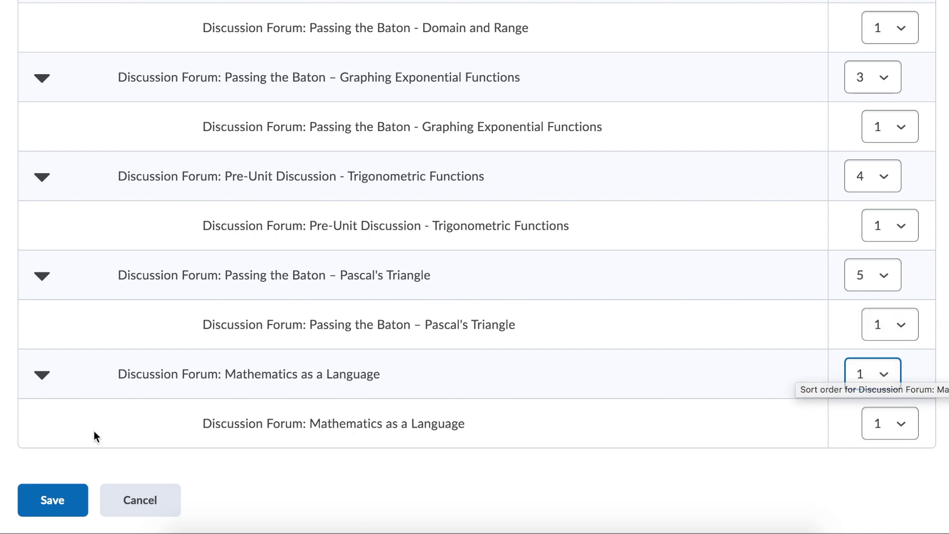
pyautogui.click(51, 491)
pyautogui.scroll(-5, 367, 354)
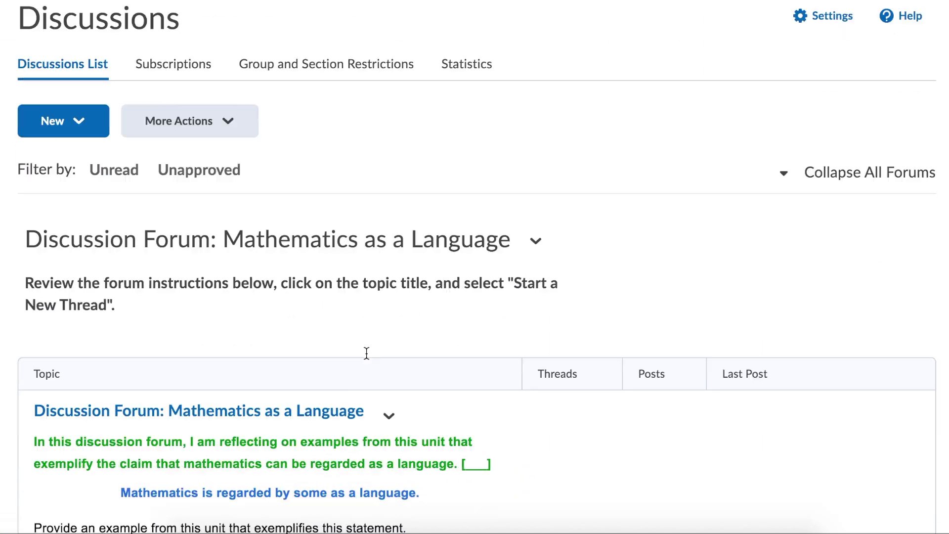
pyautogui.scroll(5, 366, 353)
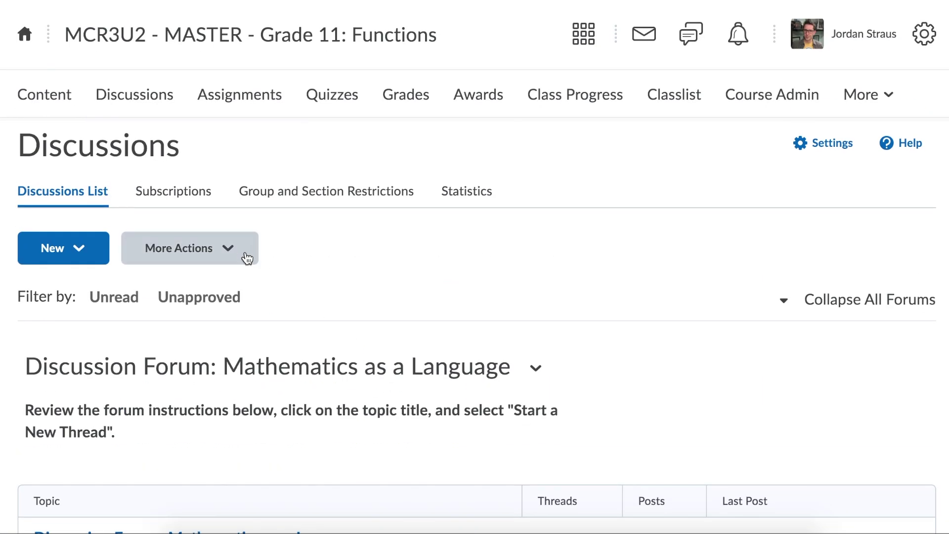
pyautogui.click(241, 252)
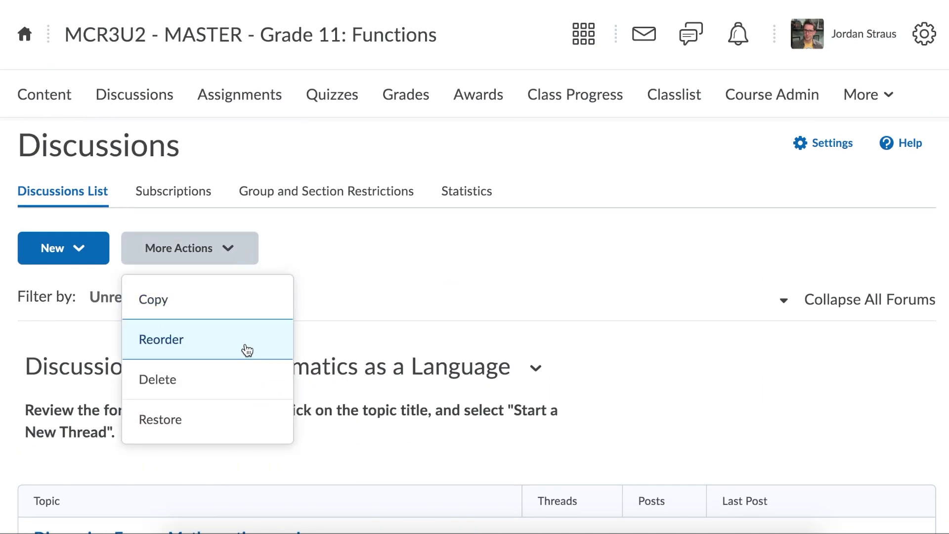
pyautogui.click(414, 321)
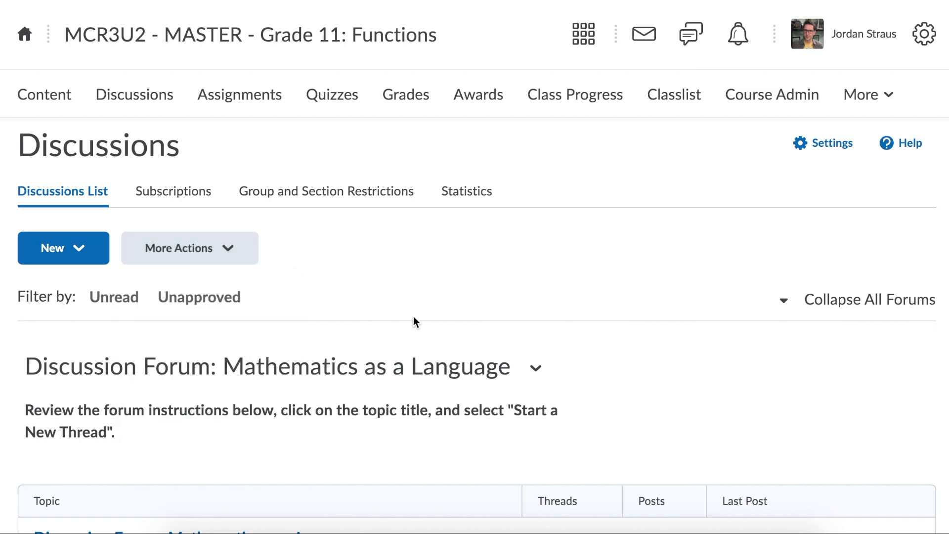
# - Return from the discussions list to the course content
pyautogui.scroll(-7, 414, 321)
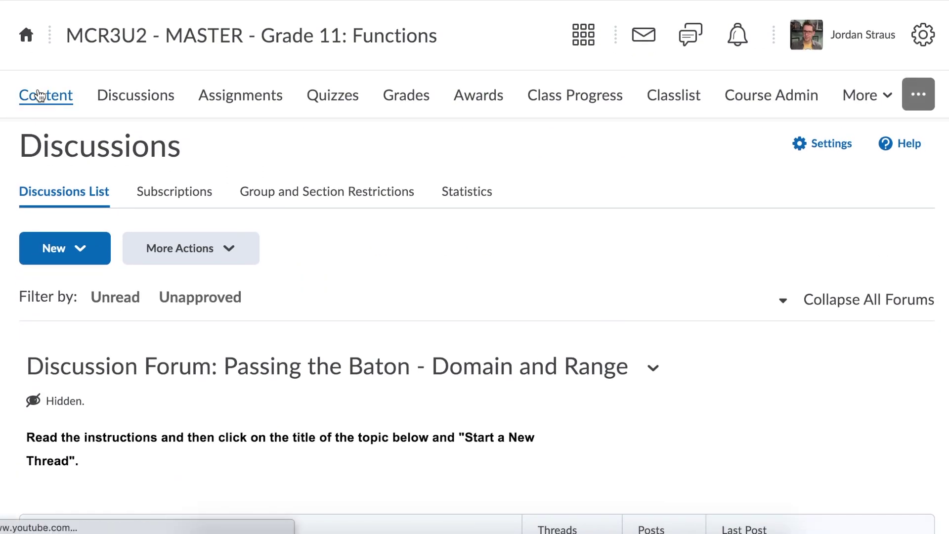
pyautogui.click(39, 96)
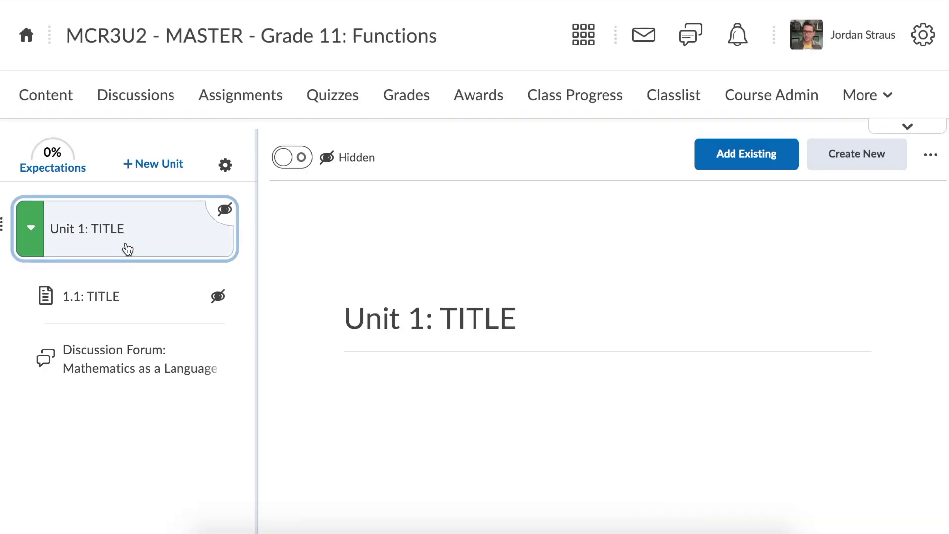